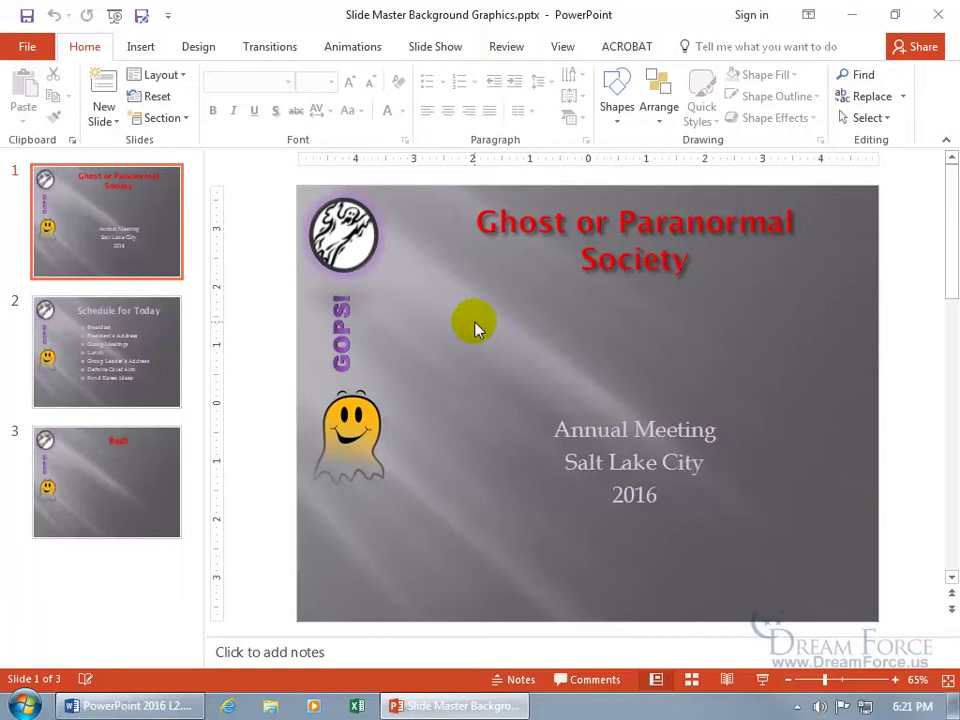
left_click(103, 121)
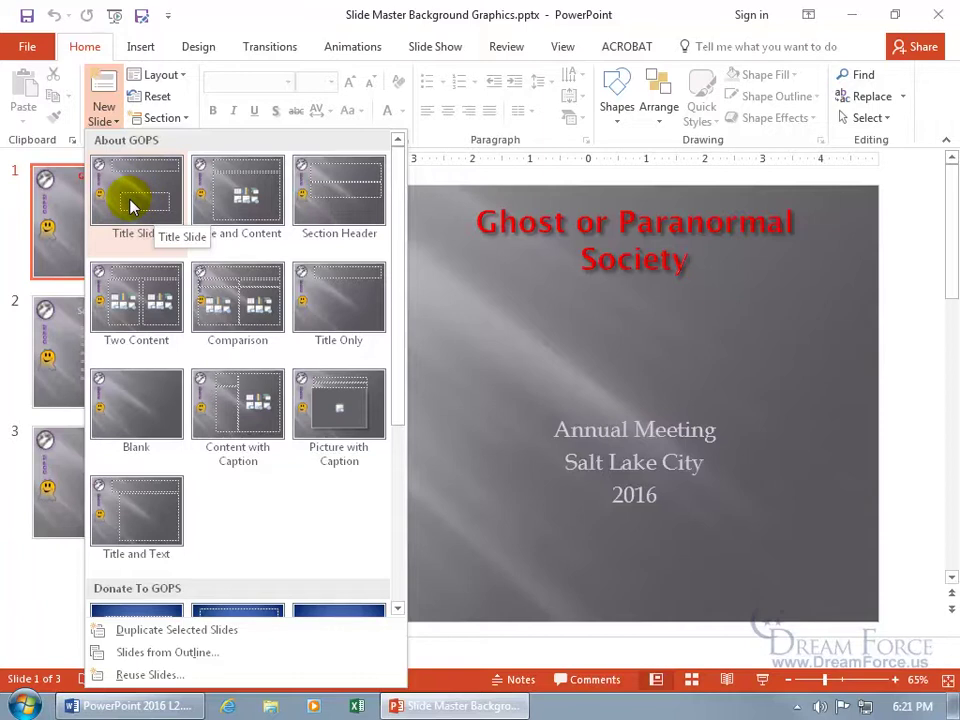
left_click(488, 293)
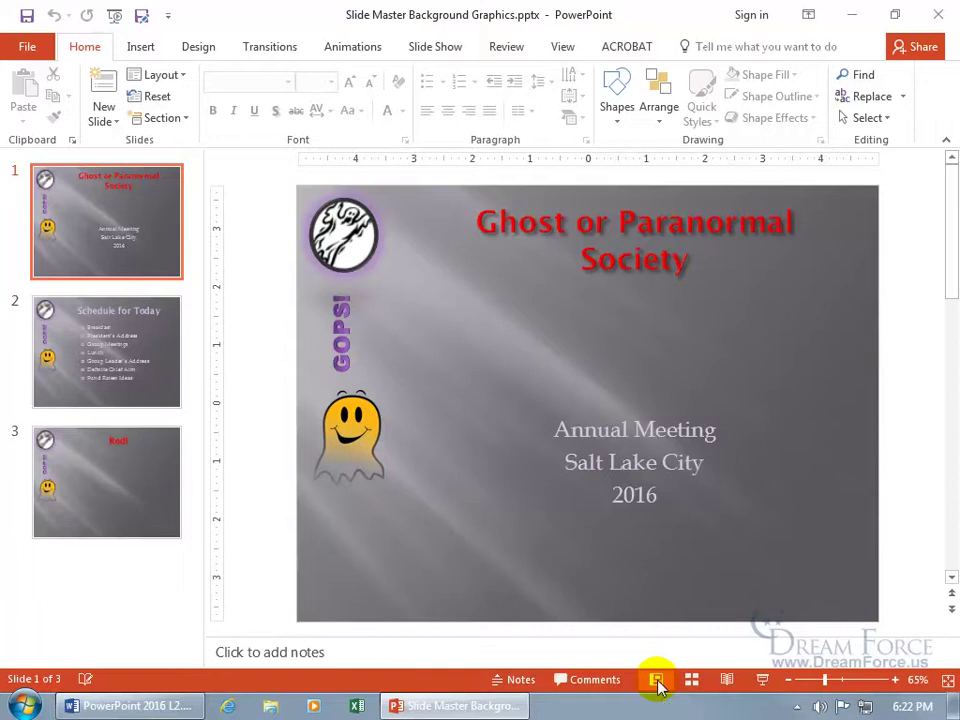
Switch the presentation from Normal view to Slide Master view with the Title Slide layout selected
left_click(657, 681, "shift")
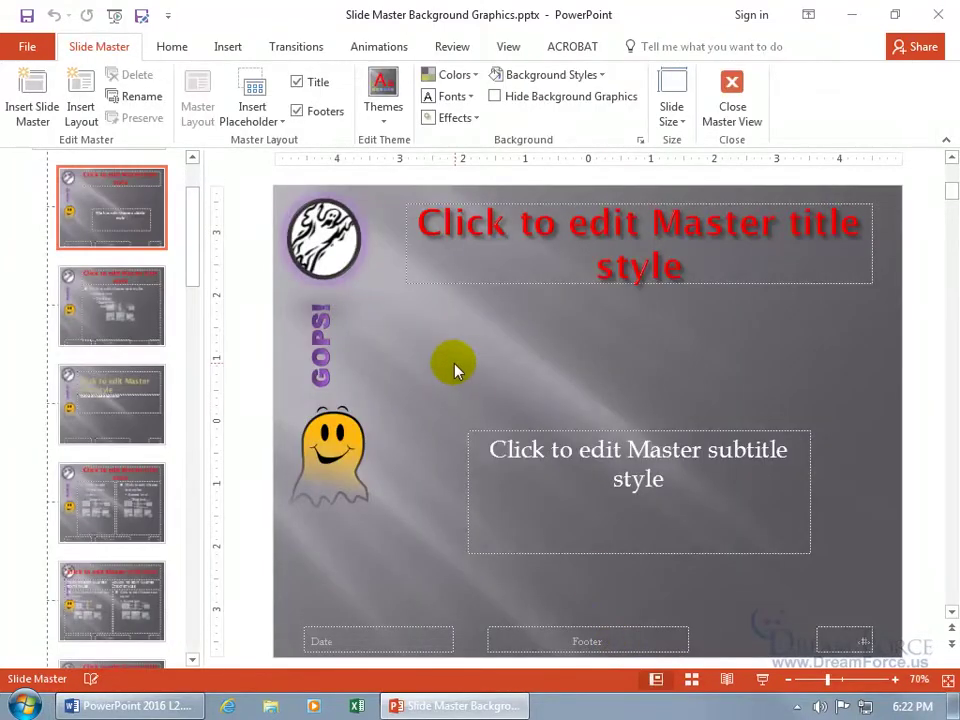
left_click_drag(193, 251, 193, 214)
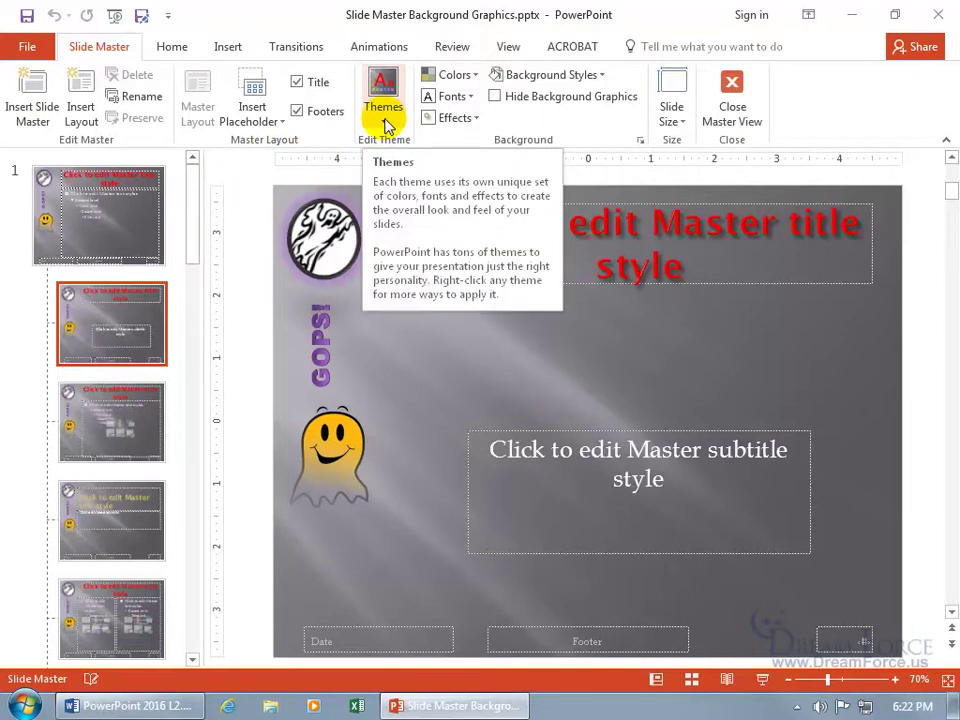
Try the Blue theme colors on the slide master and undo the change
left_click(462, 75)
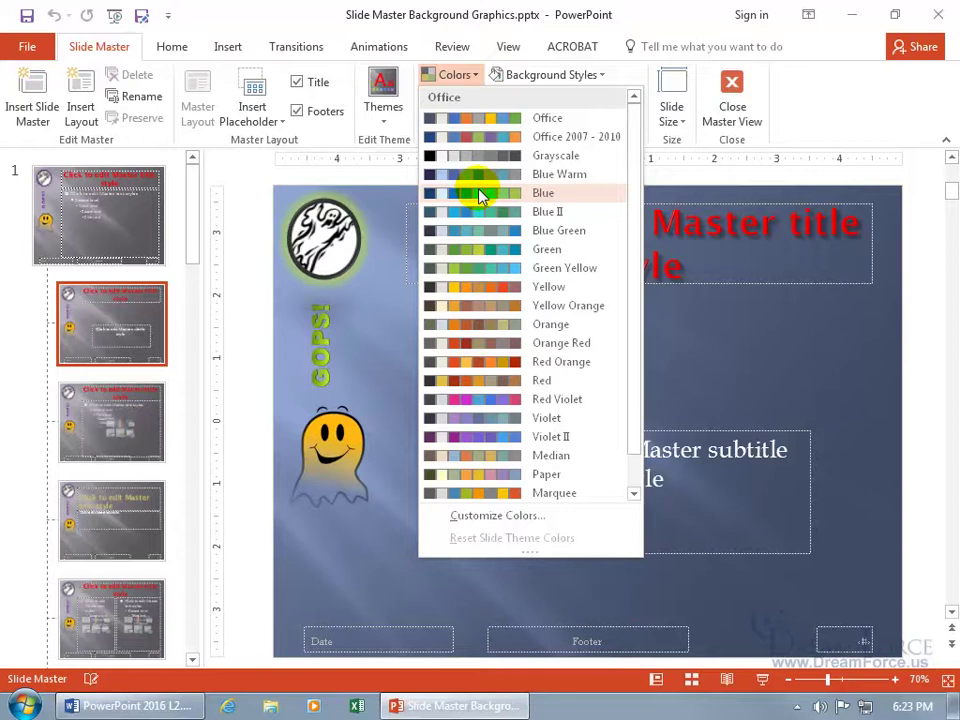
left_click(480, 196)
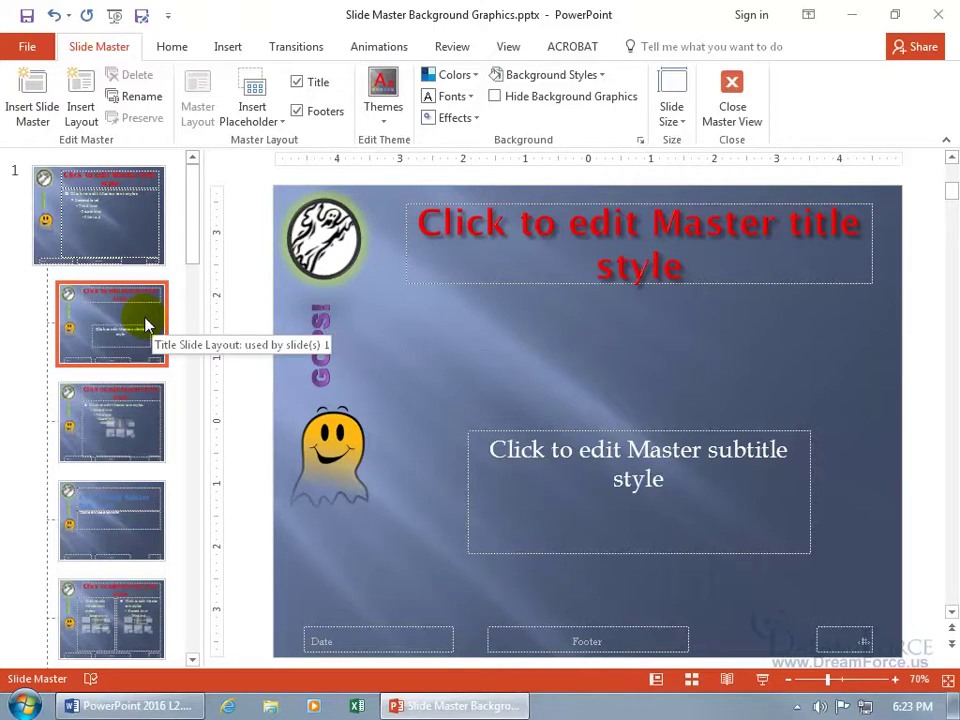
left_click(55, 15)
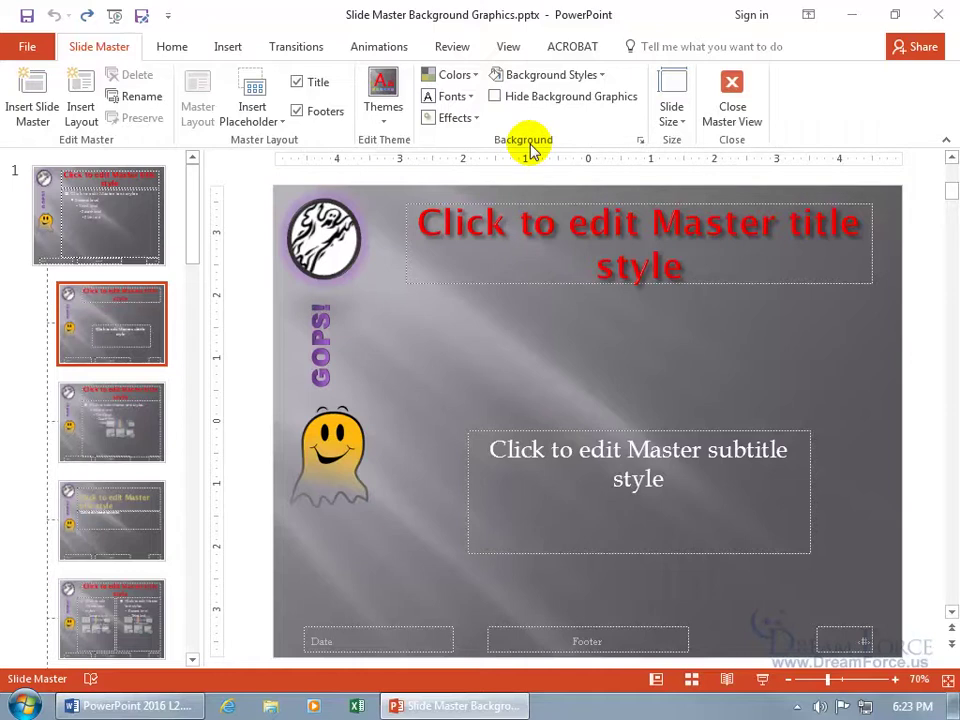
Try the light lavender background style, second in the second row, on the Title Slide layout
left_click(594, 76)
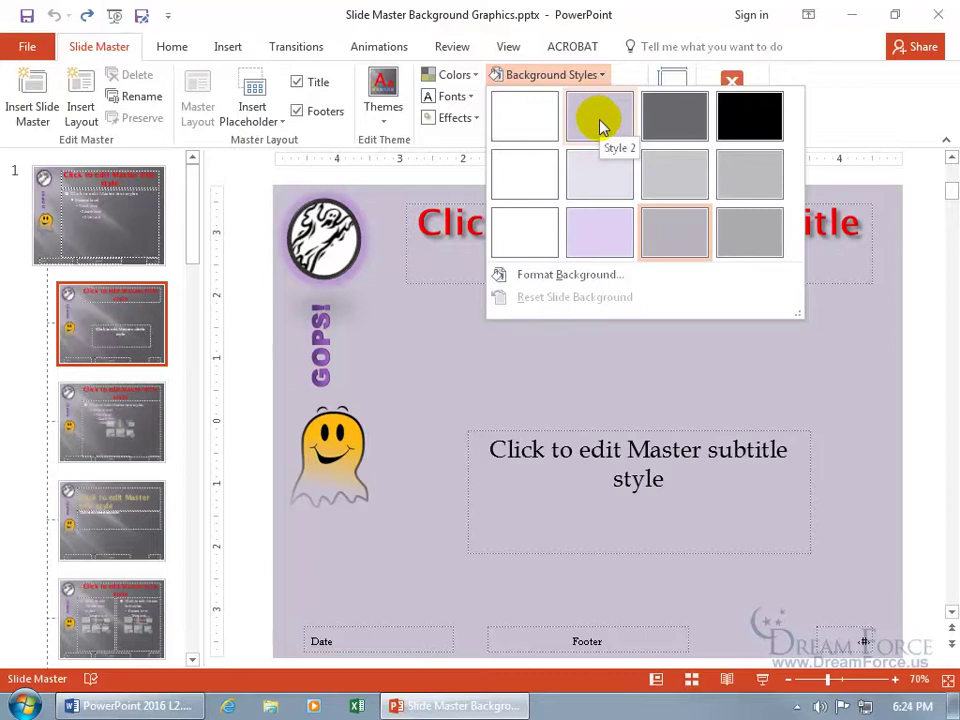
left_click(595, 174)
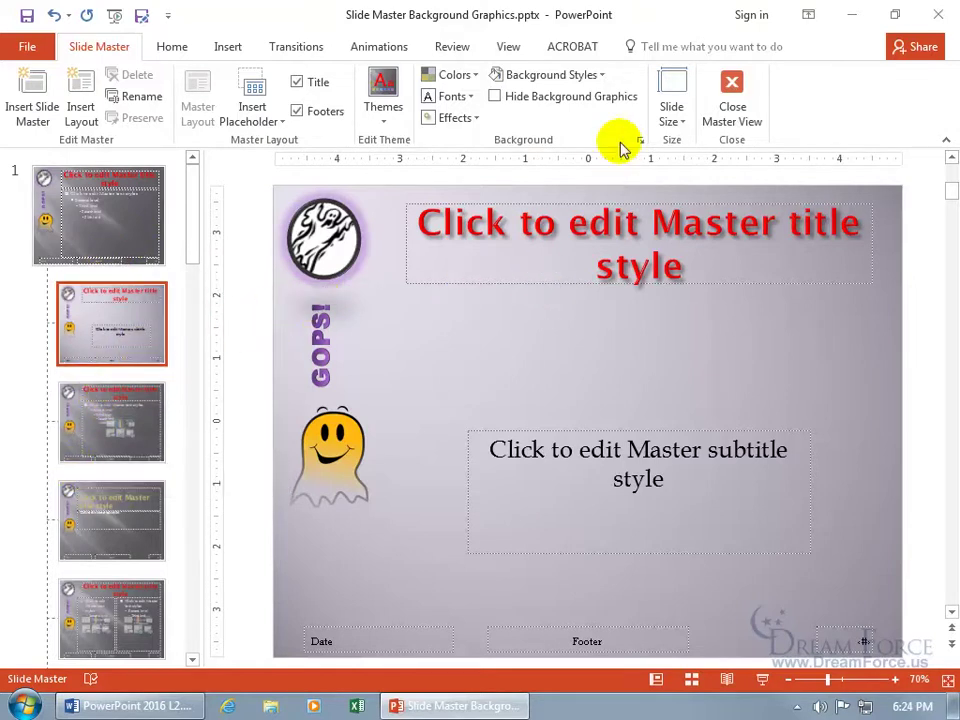
left_click(604, 80)
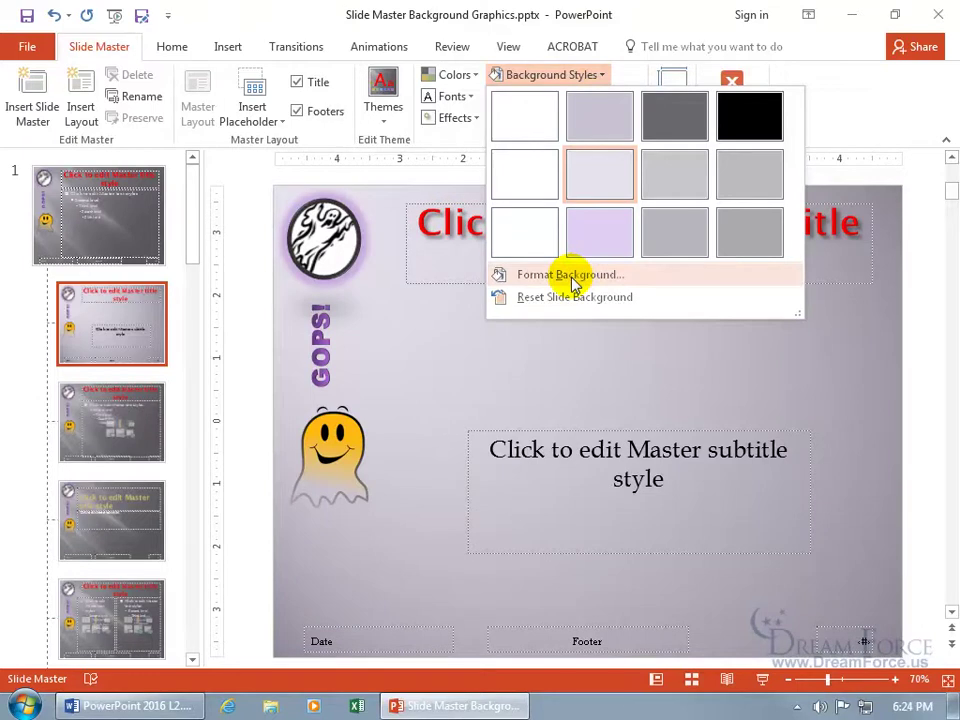
left_click(572, 278)
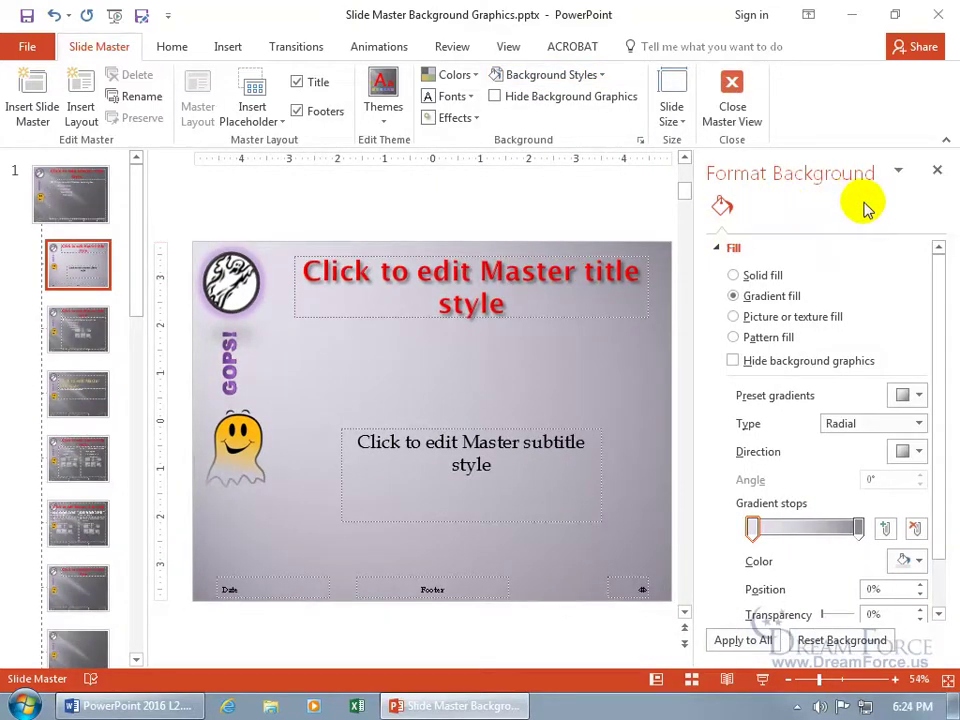
left_click(937, 171)
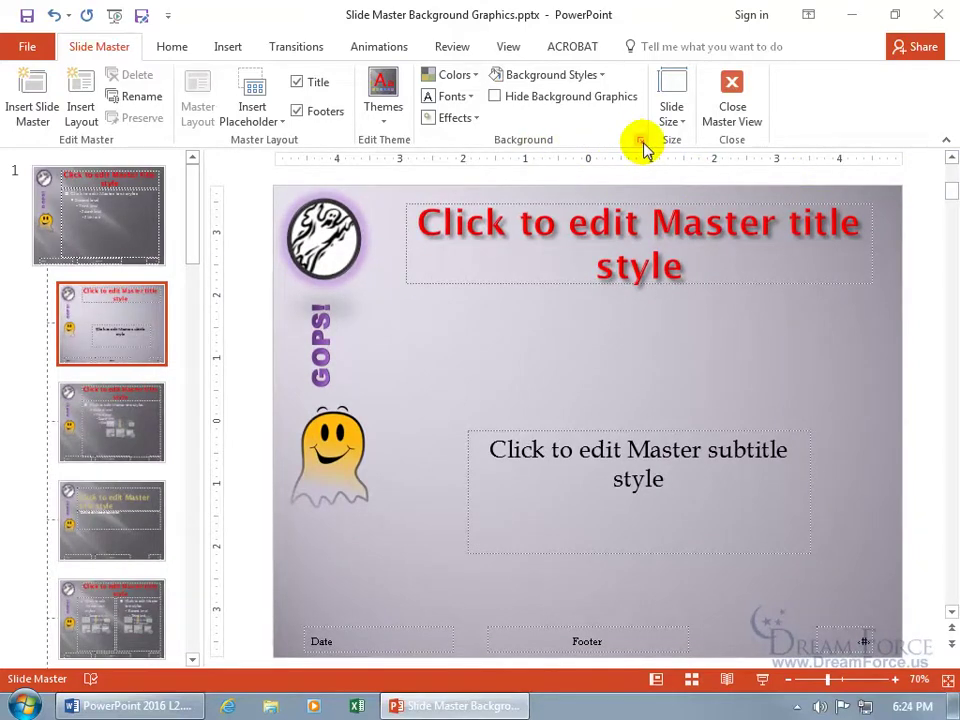
left_click(640, 140)
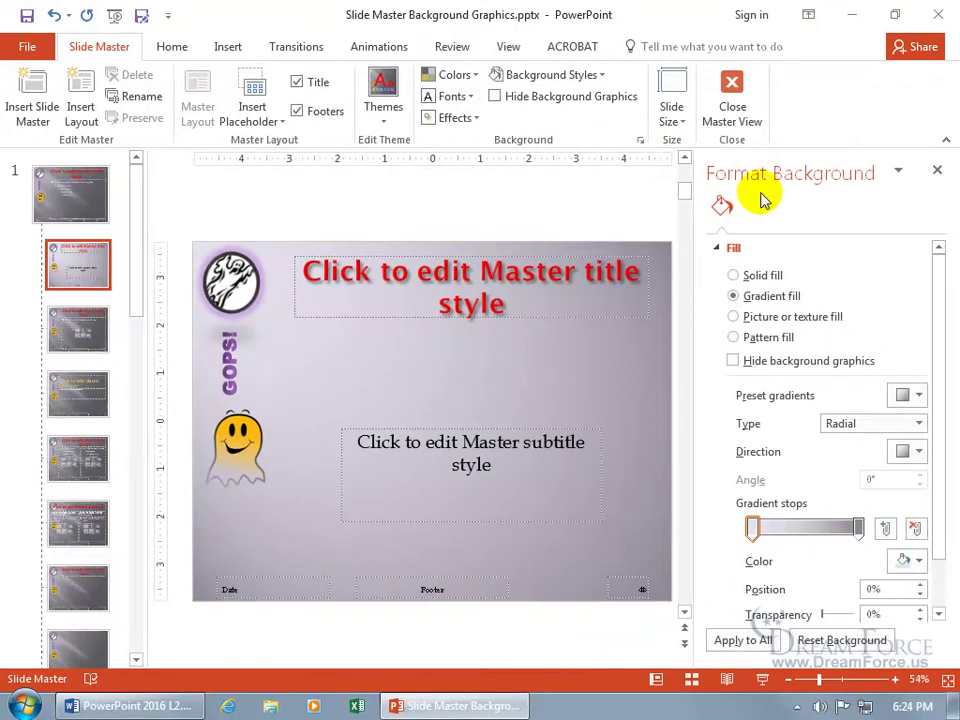
left_click(937, 170)
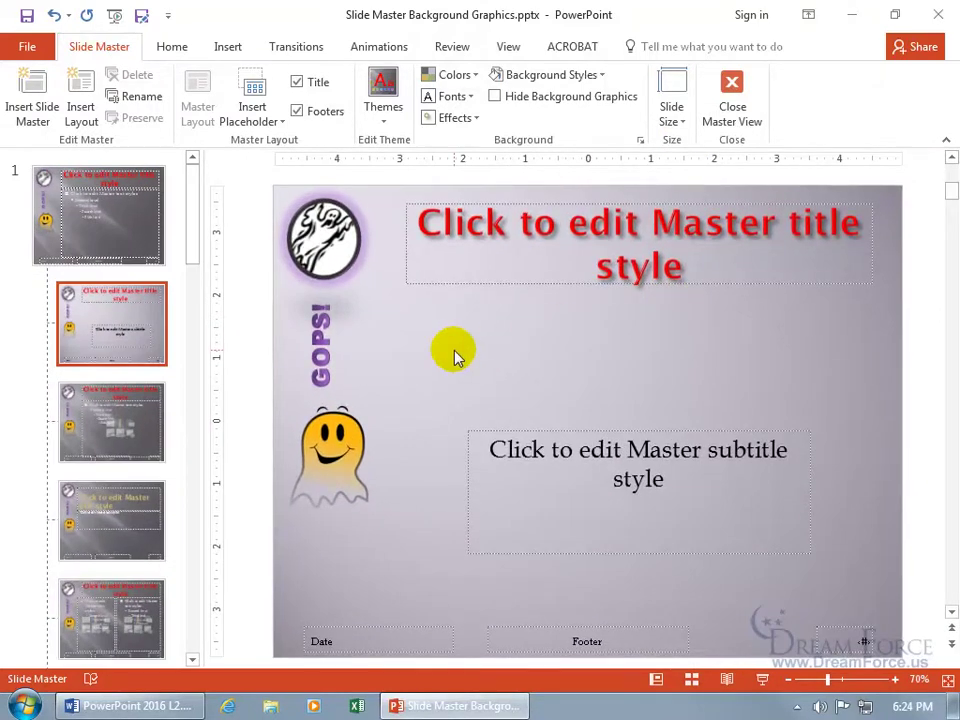
Open the background formatting settings for the Title Slide layout and reset its background
right_click(426, 338)
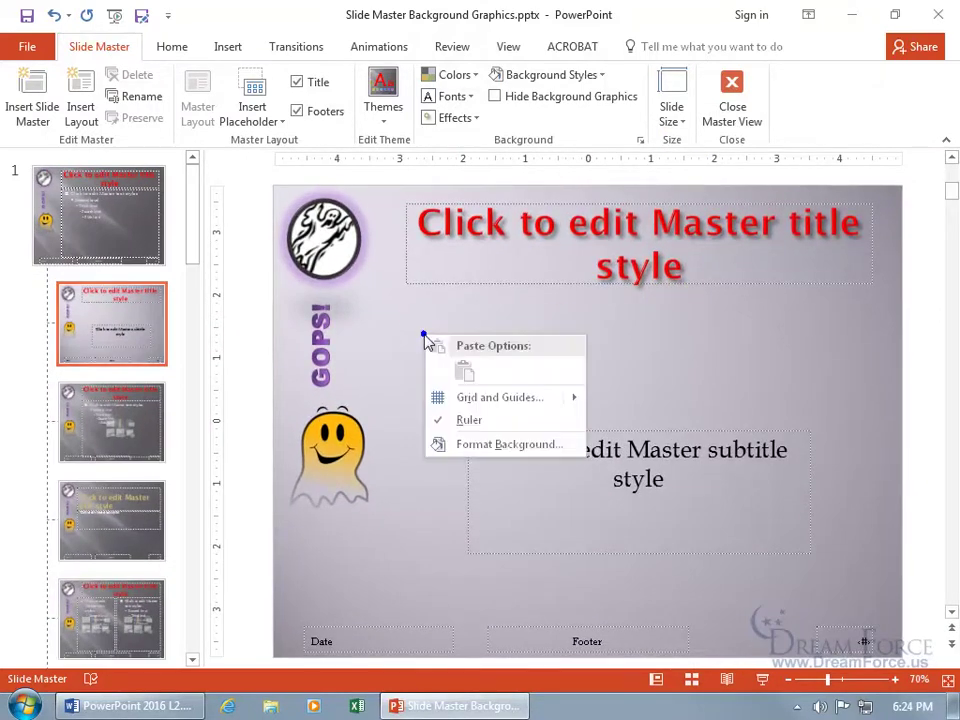
left_click(465, 444)
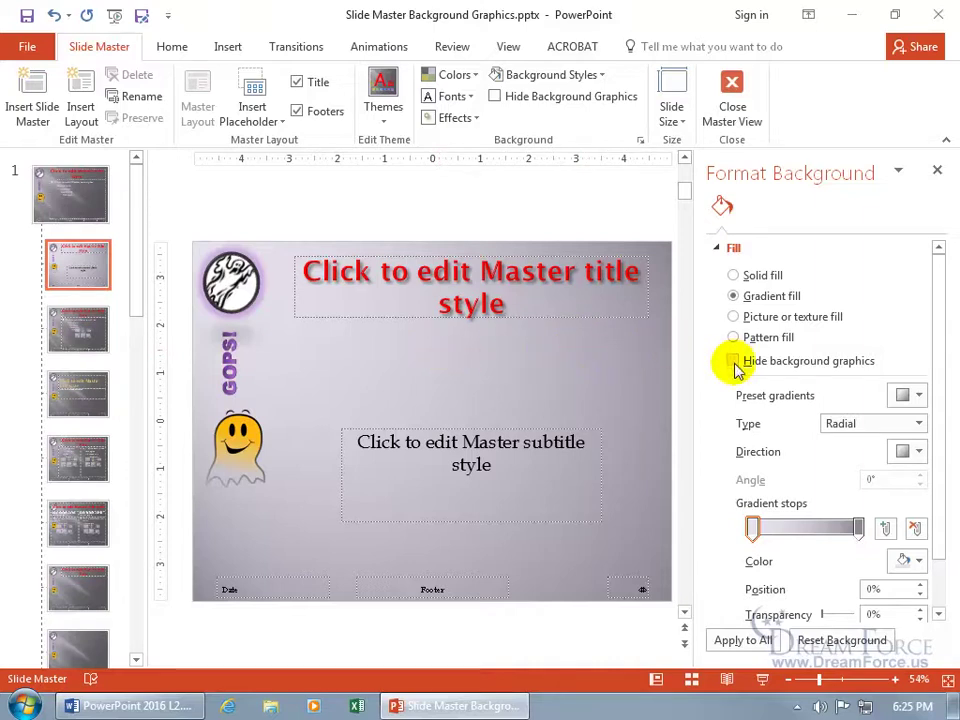
left_click(822, 645)
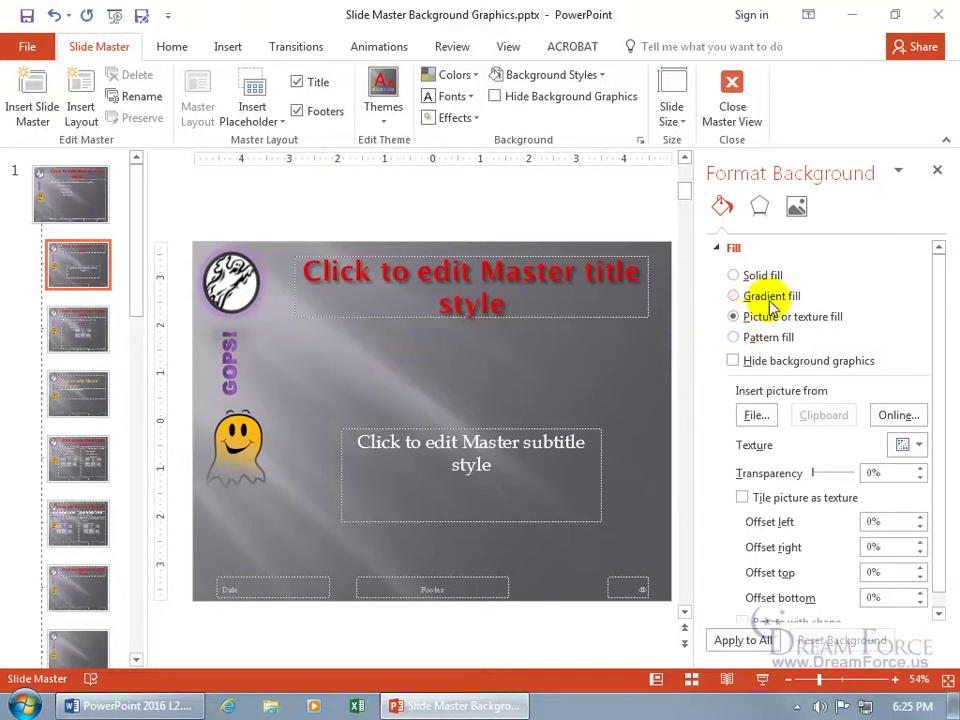
Try a solid fill as the Title Slide layout's background, apply it to all layouts and undo applying it to all
left_click(734, 276)
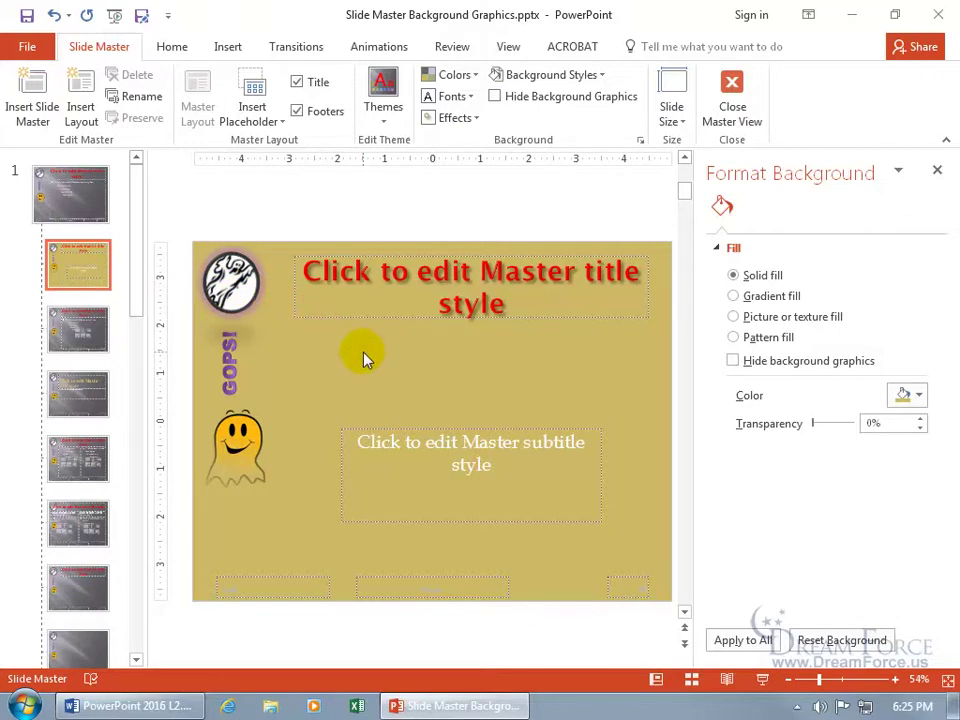
left_click(752, 640)
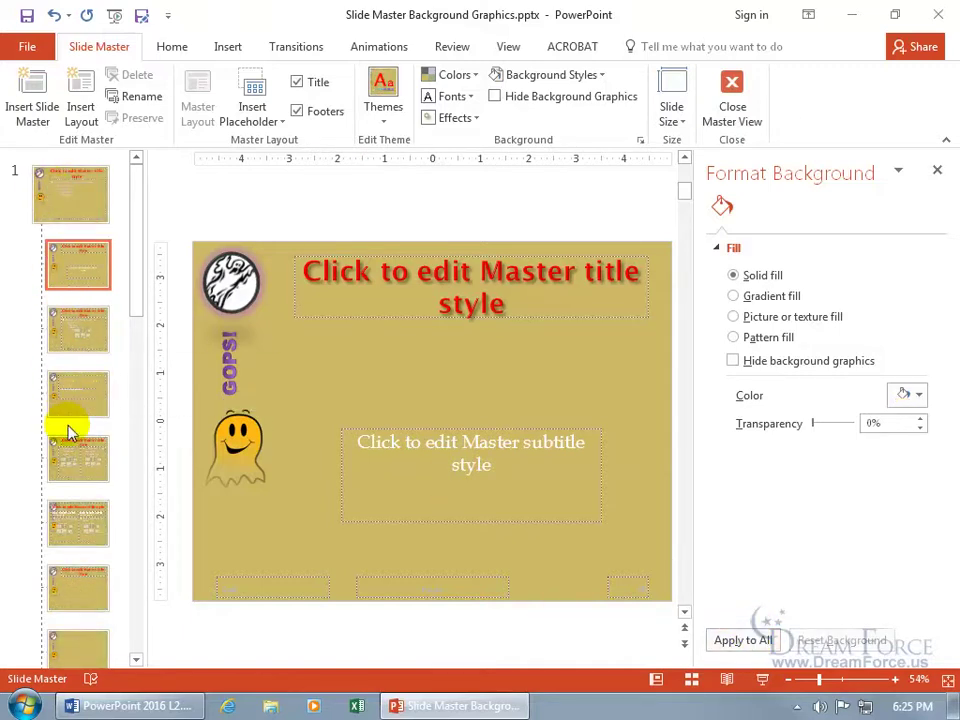
left_click(53, 15)
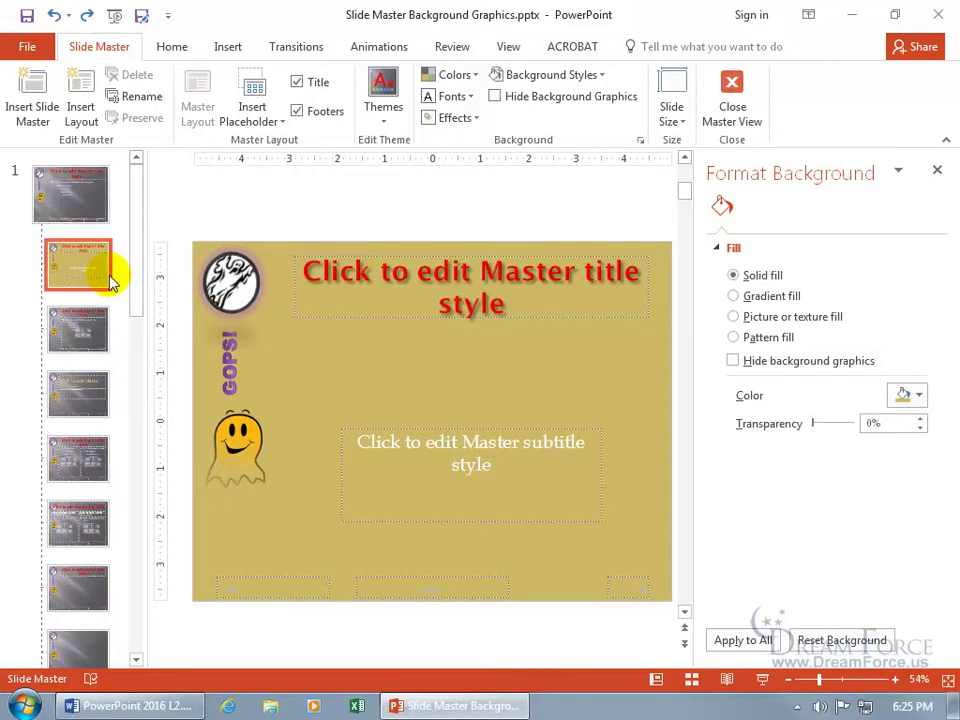
Fill the Title Slide layout's background with HP_2.jpg from the HP folder in the Pictures library and set its transparency to 58%
left_click(735, 316)
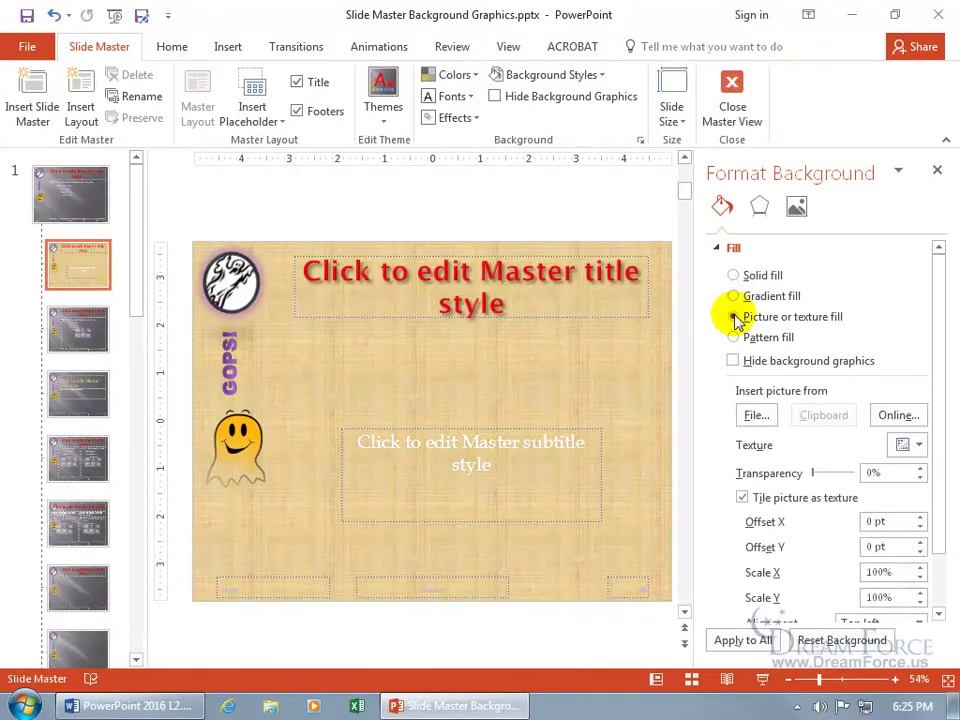
left_click(757, 416)
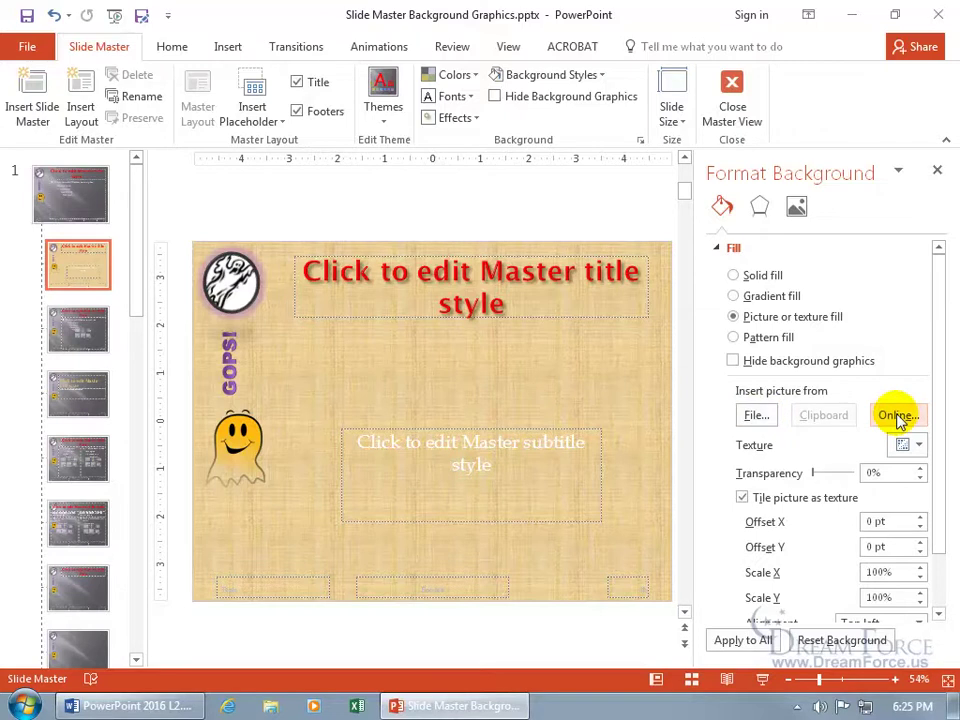
left_click(757, 416)
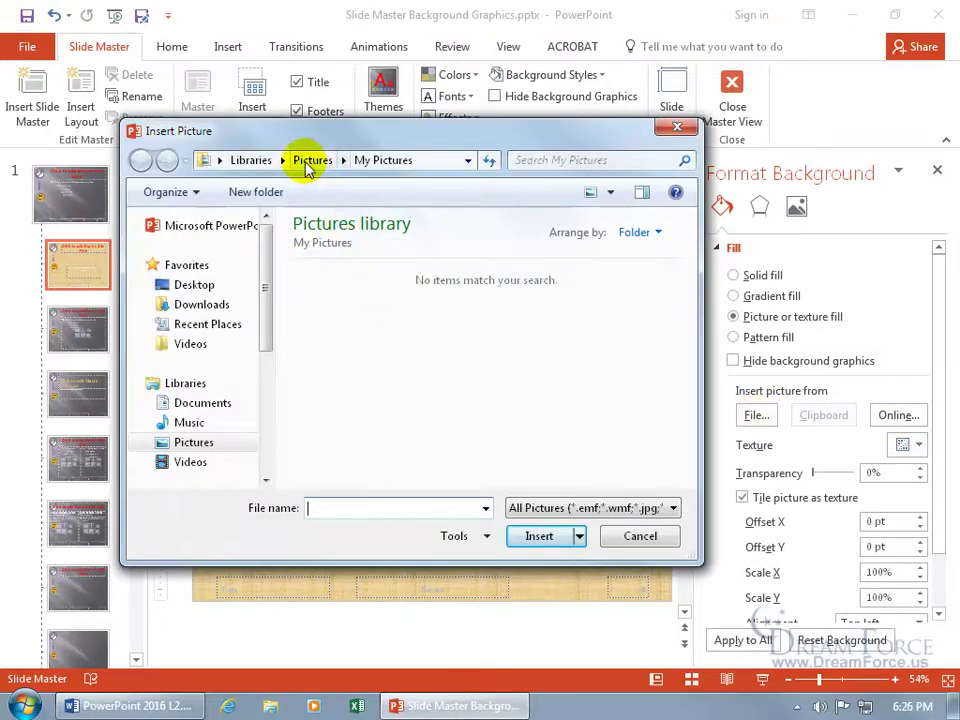
left_click(310, 160)
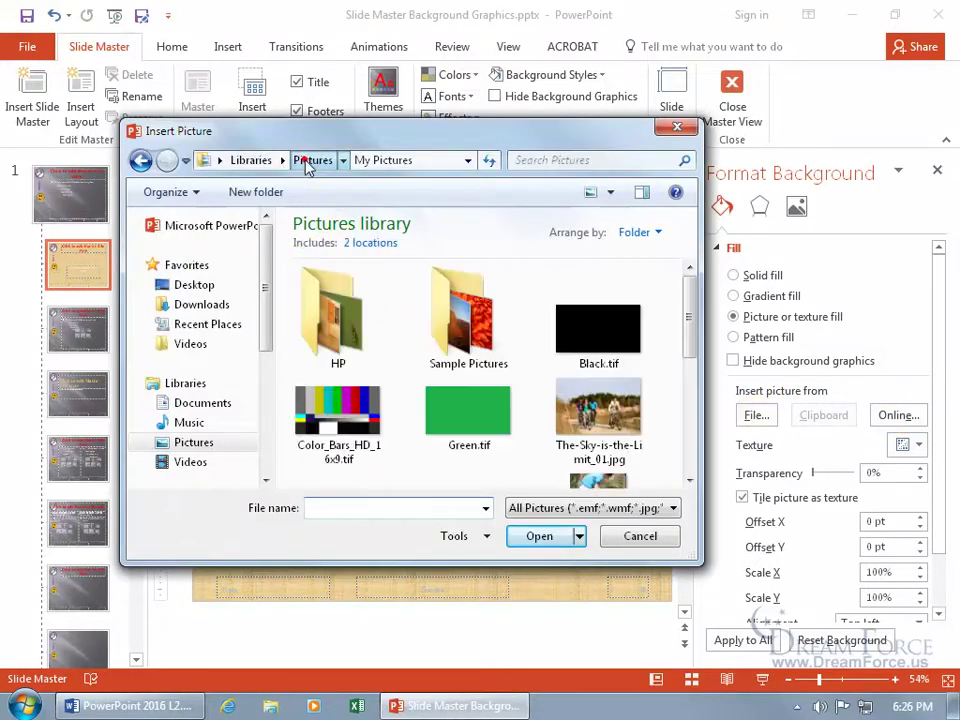
double_click(438, 322)
left_click(440, 400)
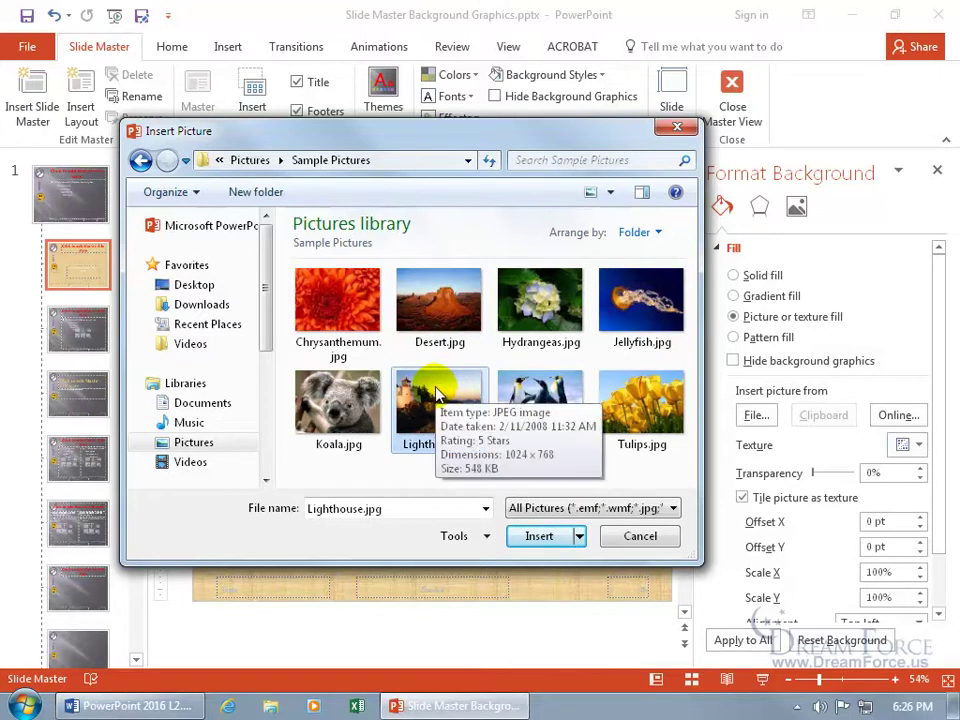
left_click(257, 167)
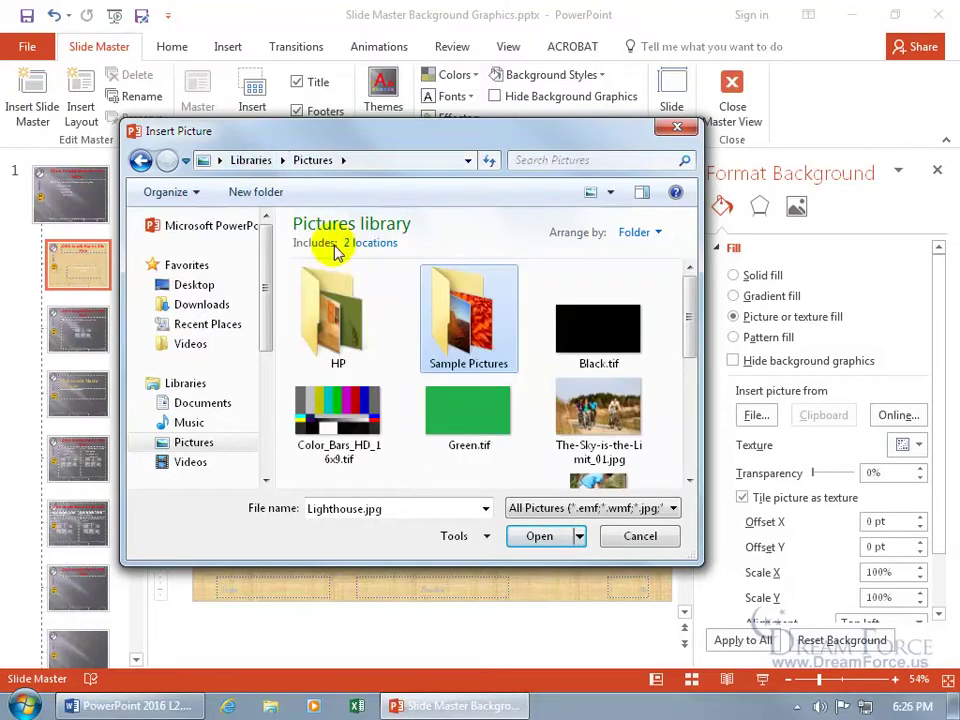
double_click(338, 315)
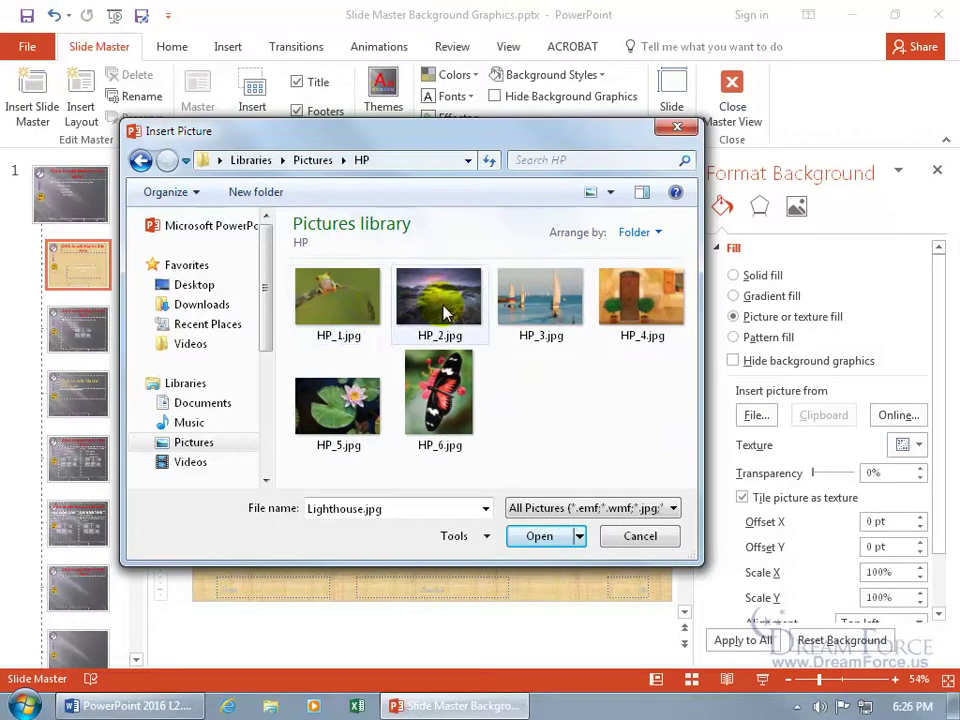
left_click(446, 313)
double_click(446, 313)
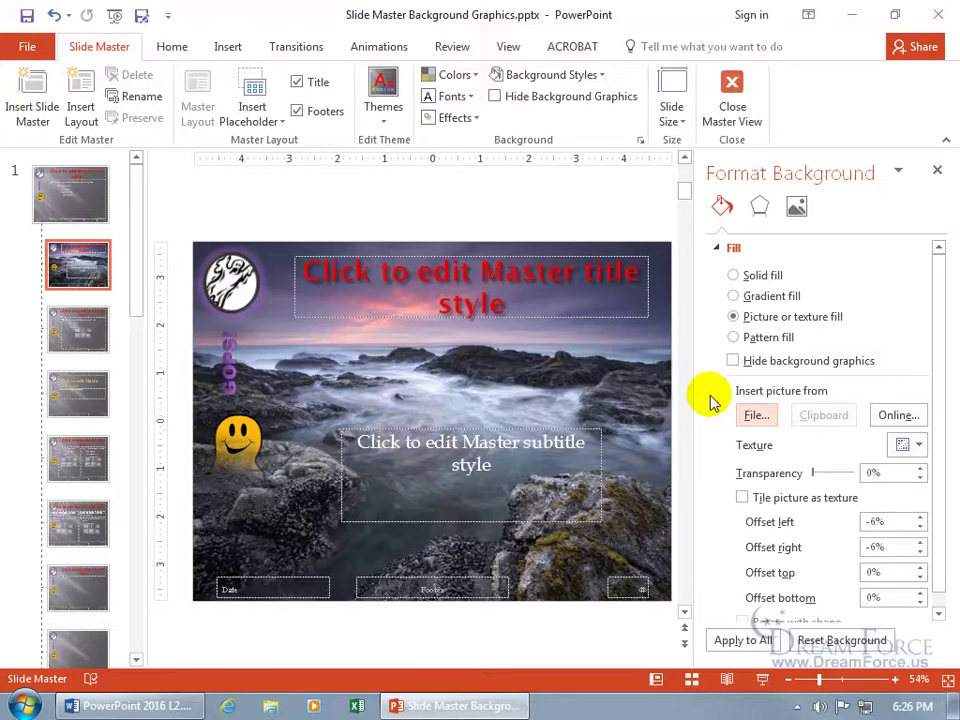
left_click_drag(815, 473, 838, 478)
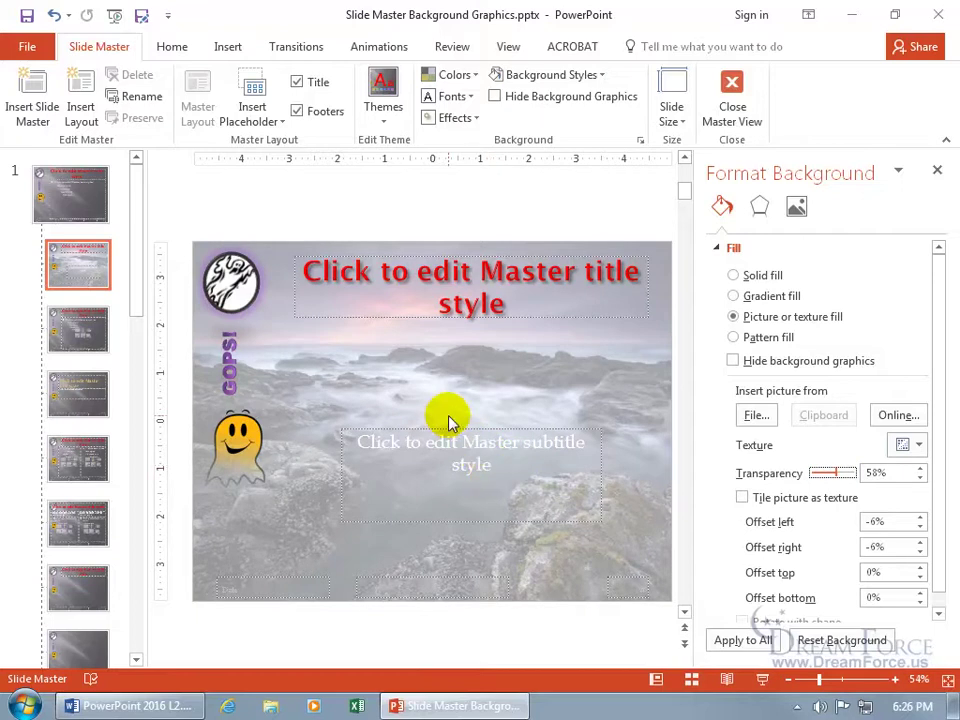
Change the font color of the Title Slide layout's subtitle placeholder text to black
left_click(490, 465)
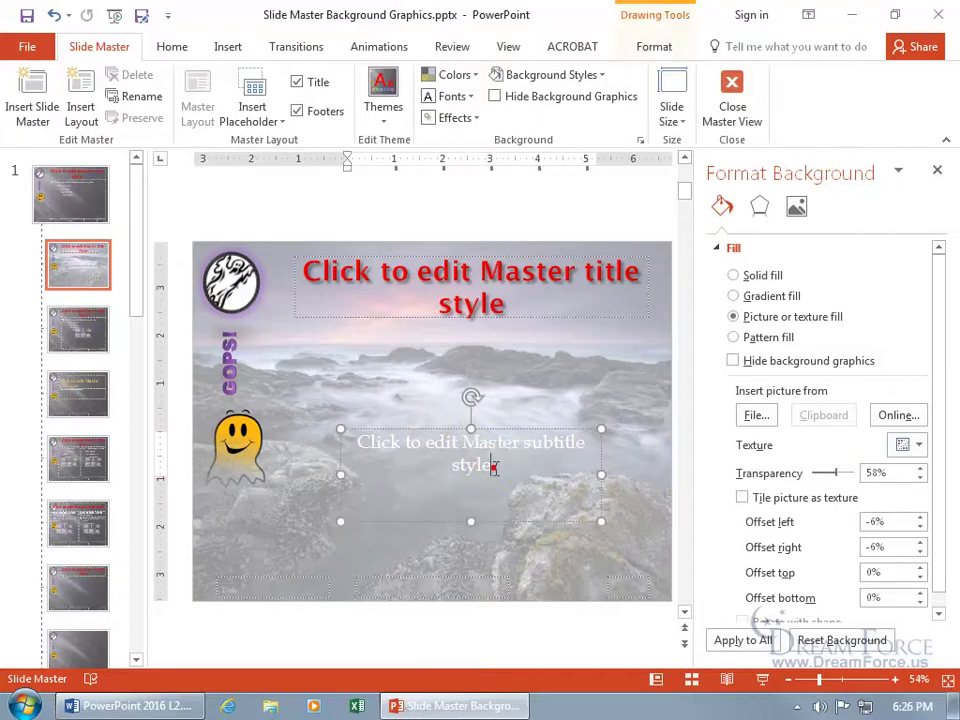
left_click_drag(462, 465, 364, 443)
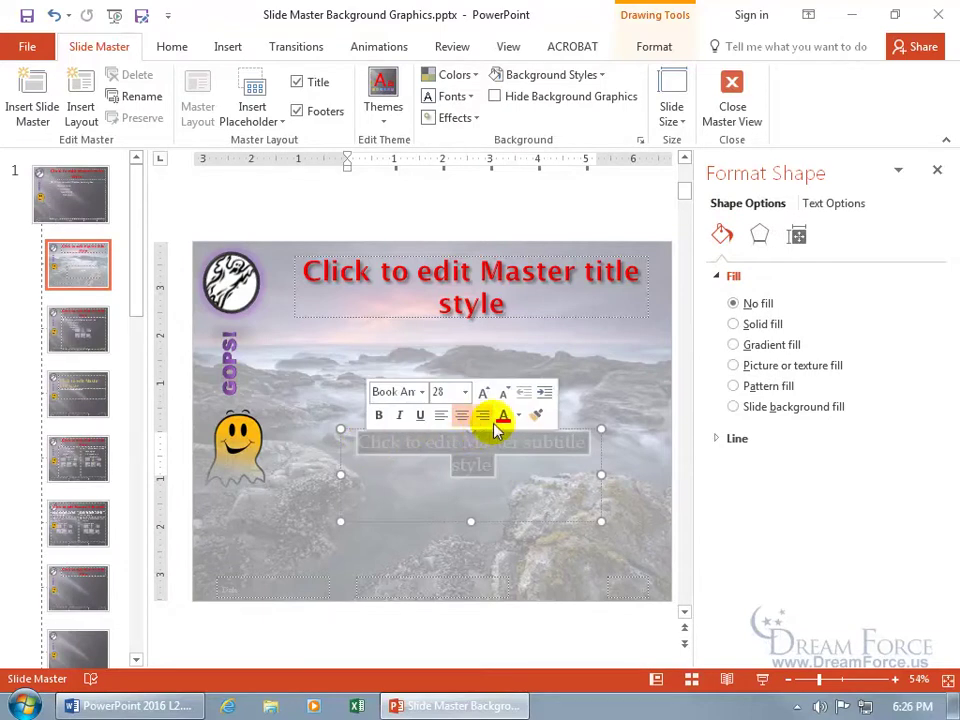
left_click(520, 425)
left_click(501, 456)
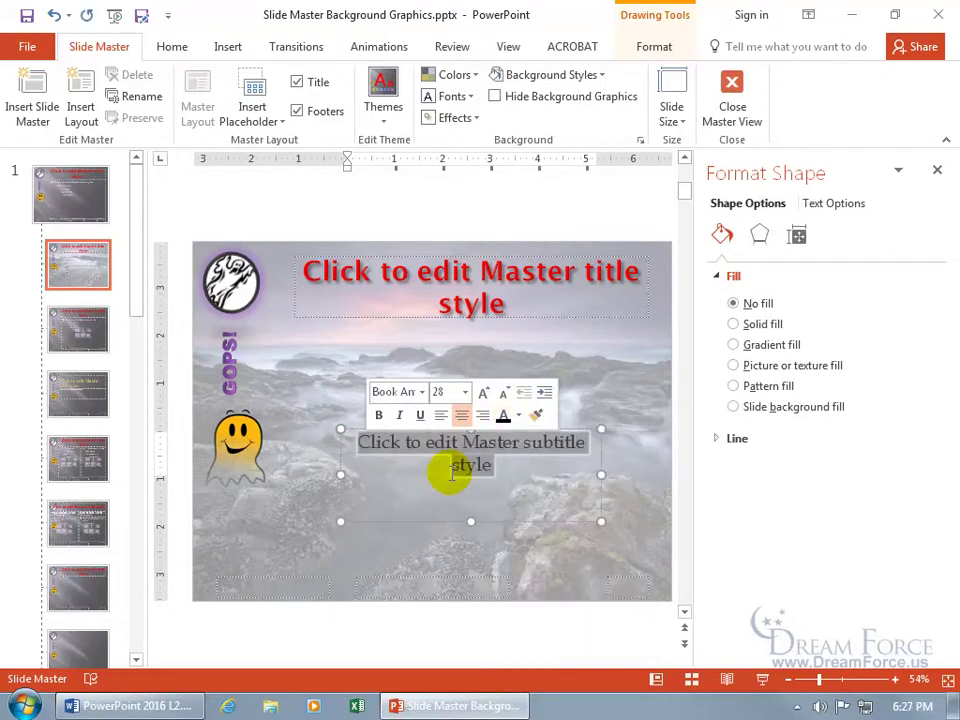
left_click(311, 525)
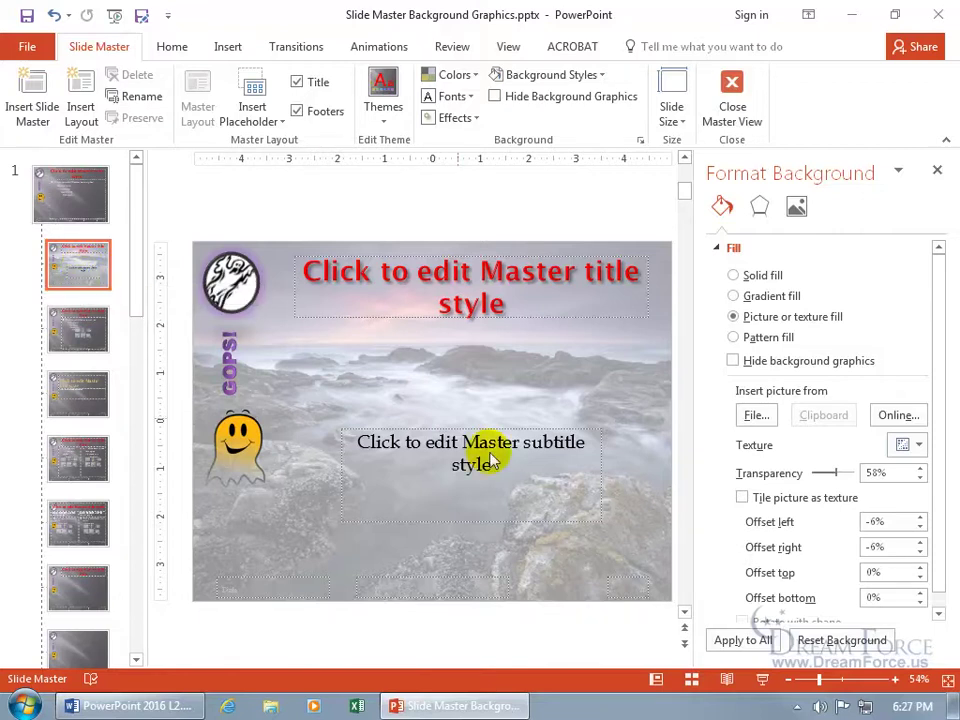
Return to Normal view and make the three subtitle lines on slide 1 black
left_click(655, 679)
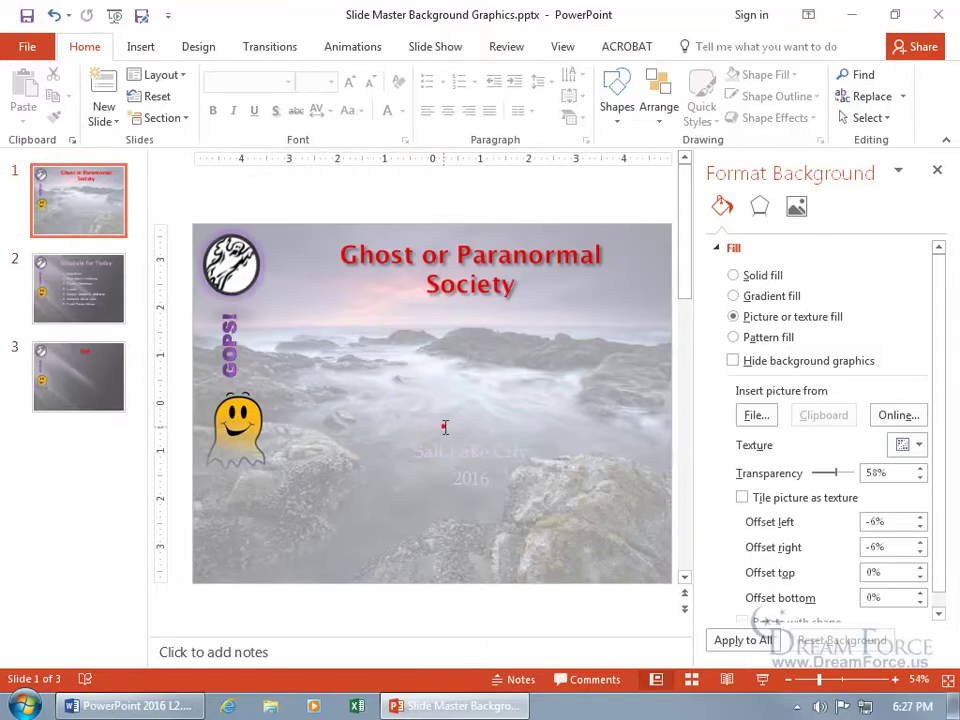
left_click(441, 425)
left_click_drag(491, 477, 415, 428)
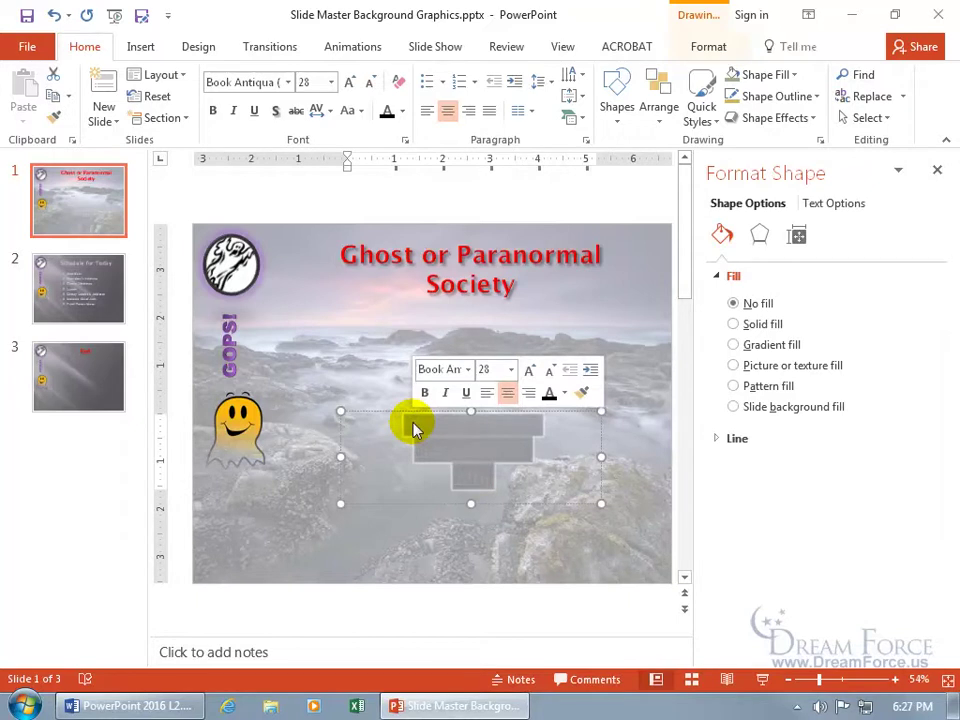
left_click(549, 394)
left_click(358, 382)
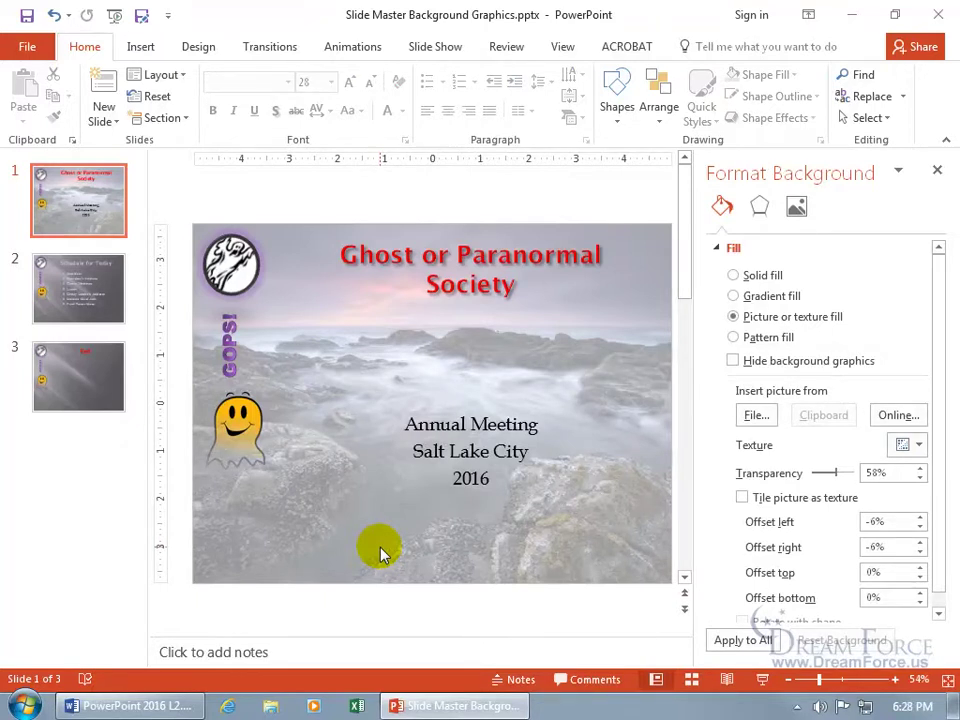
Open the print settings for the presentation and set the color mode to Color
key("ctrl+p")
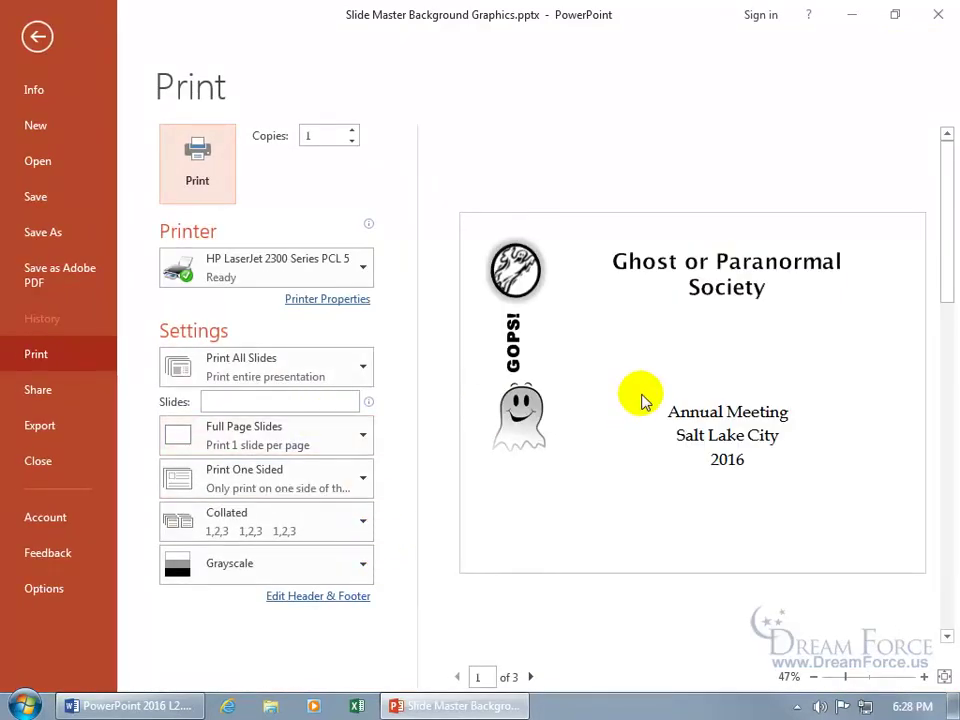
left_click(360, 565)
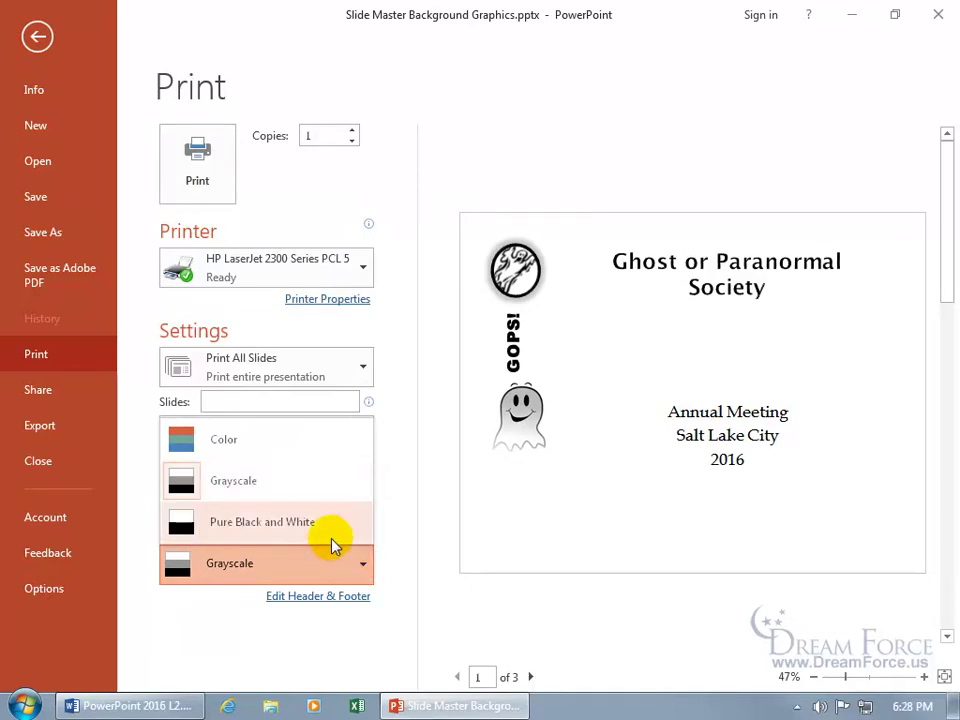
left_click(282, 452)
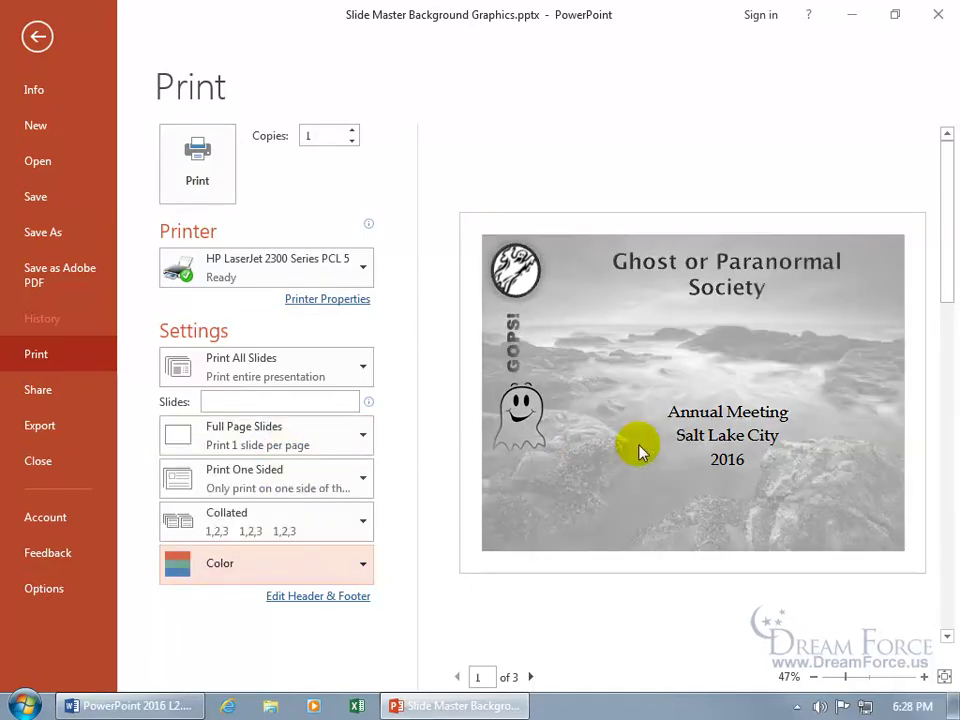